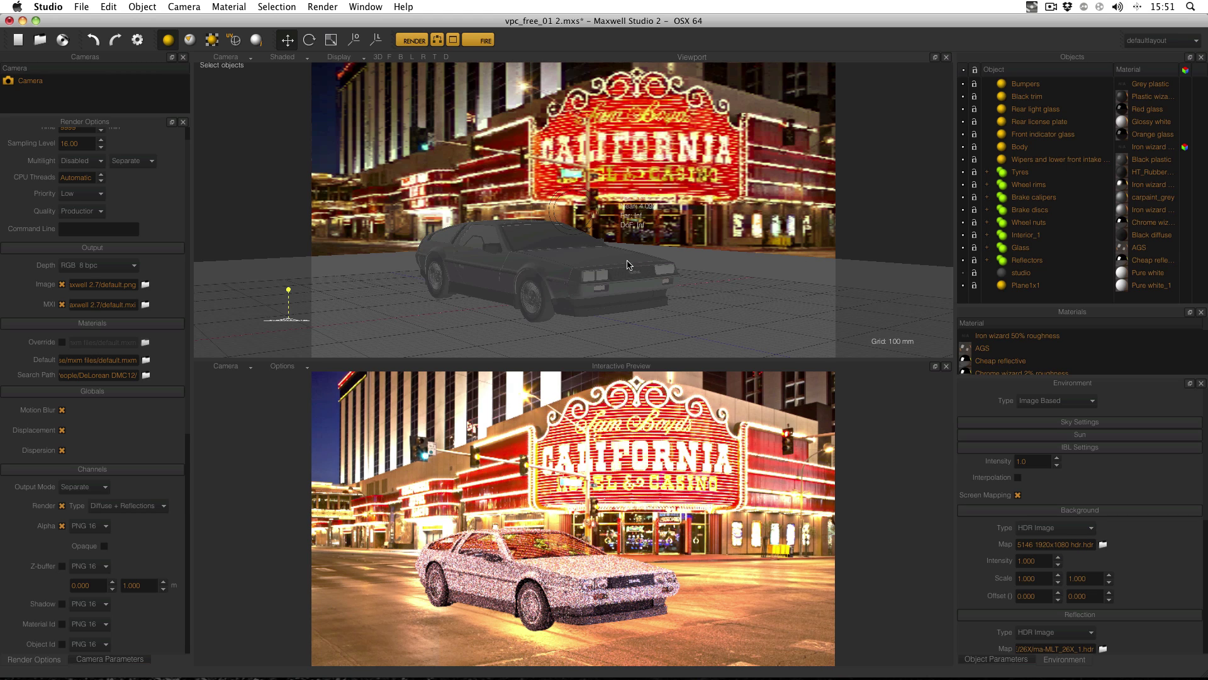
Enable the Shadow channel output in Maxwell Studio's render channels
{"action": "left_click", "coordinate": [62, 604]}
{"action": "key", "text": "super+Tab"}
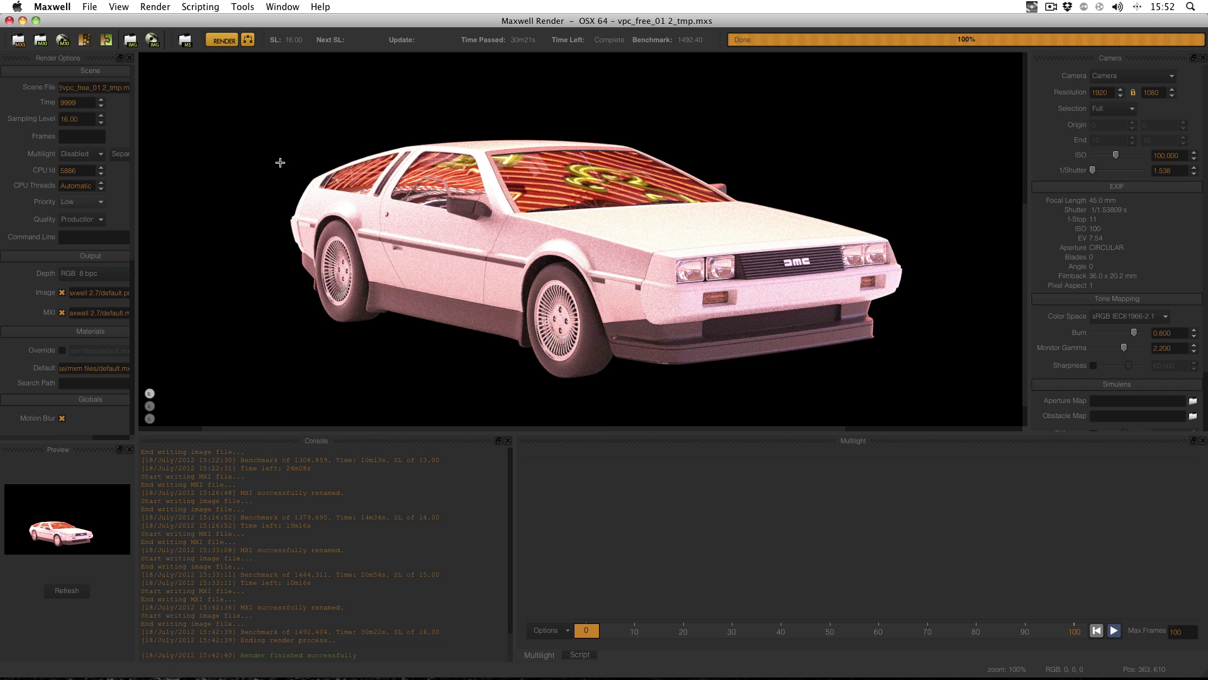
{"action": "left_click", "coordinate": [149, 406]}
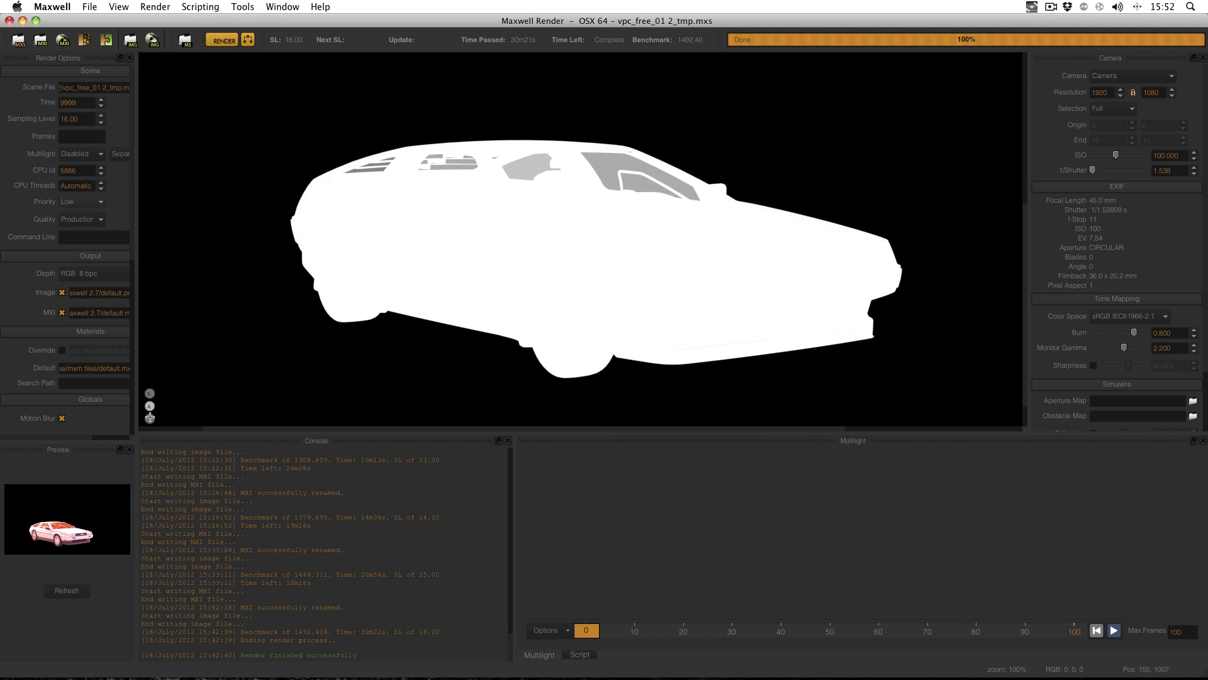
{"action": "left_click", "coordinate": [149, 418]}
{"action": "left_click", "coordinate": [149, 393]}
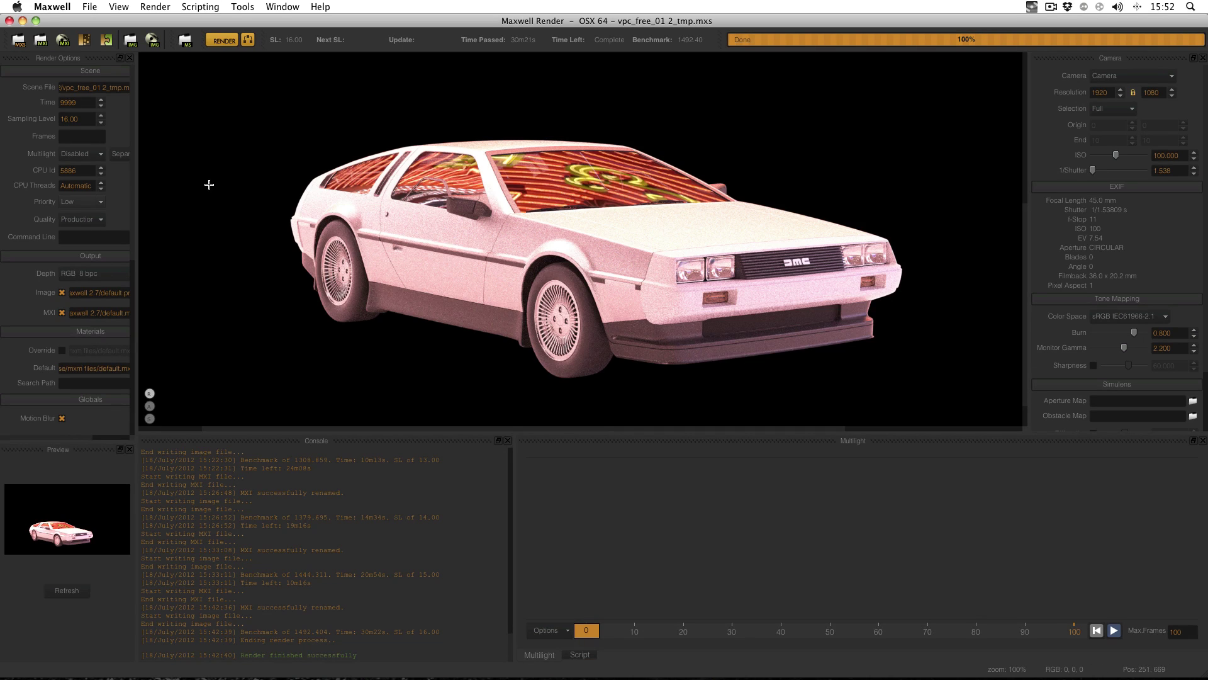
{"action": "left_click", "coordinate": [88, 7]}
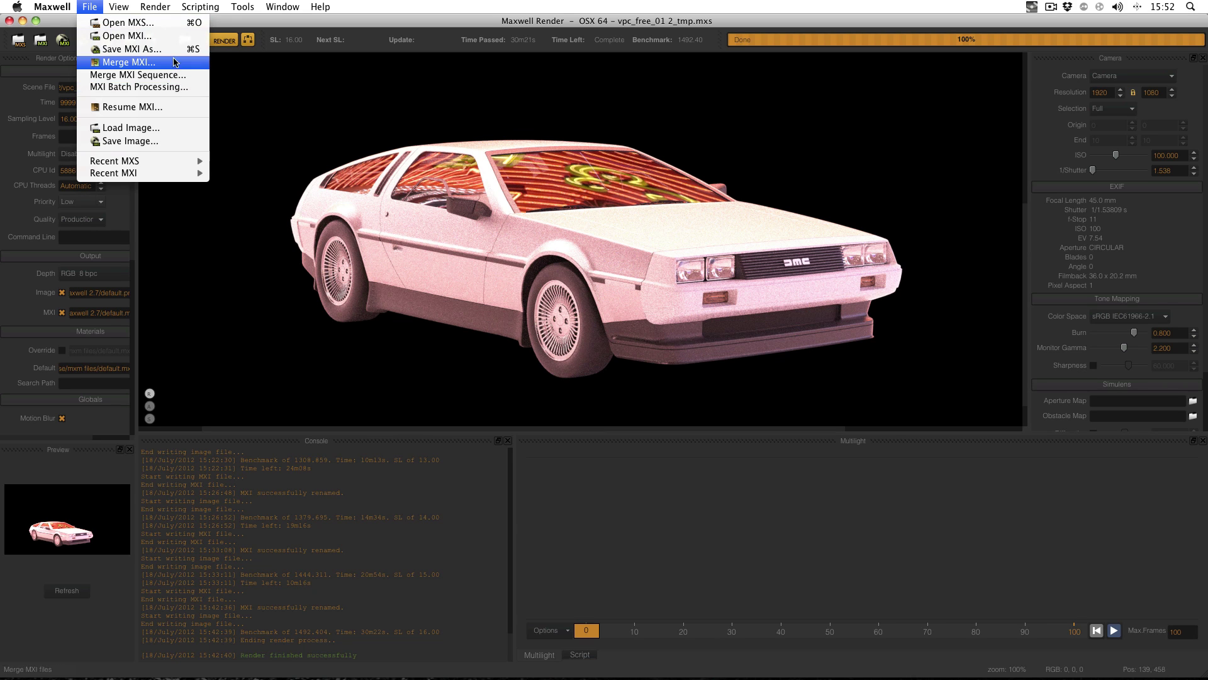
{"action": "left_click", "coordinate": [235, 82]}
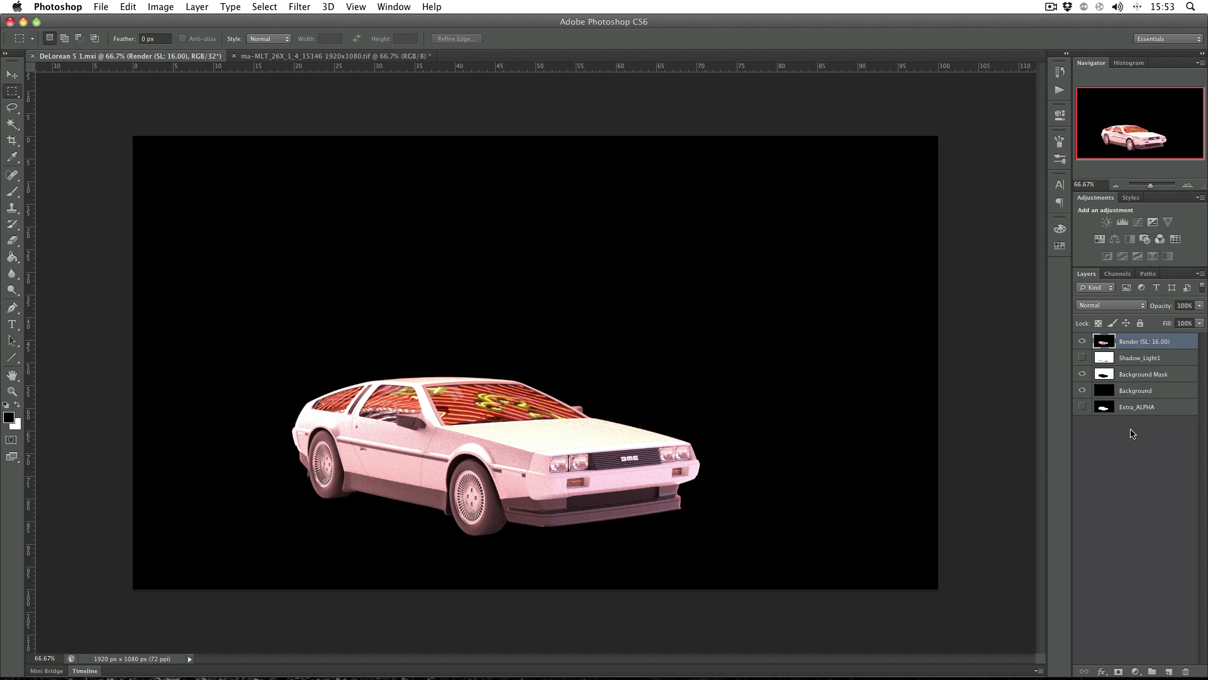
Duplicate the casino Background layer into DeLorean 5 1.mxi and drag it to the bottom of the stack
{"action": "left_click", "coordinate": [409, 57]}
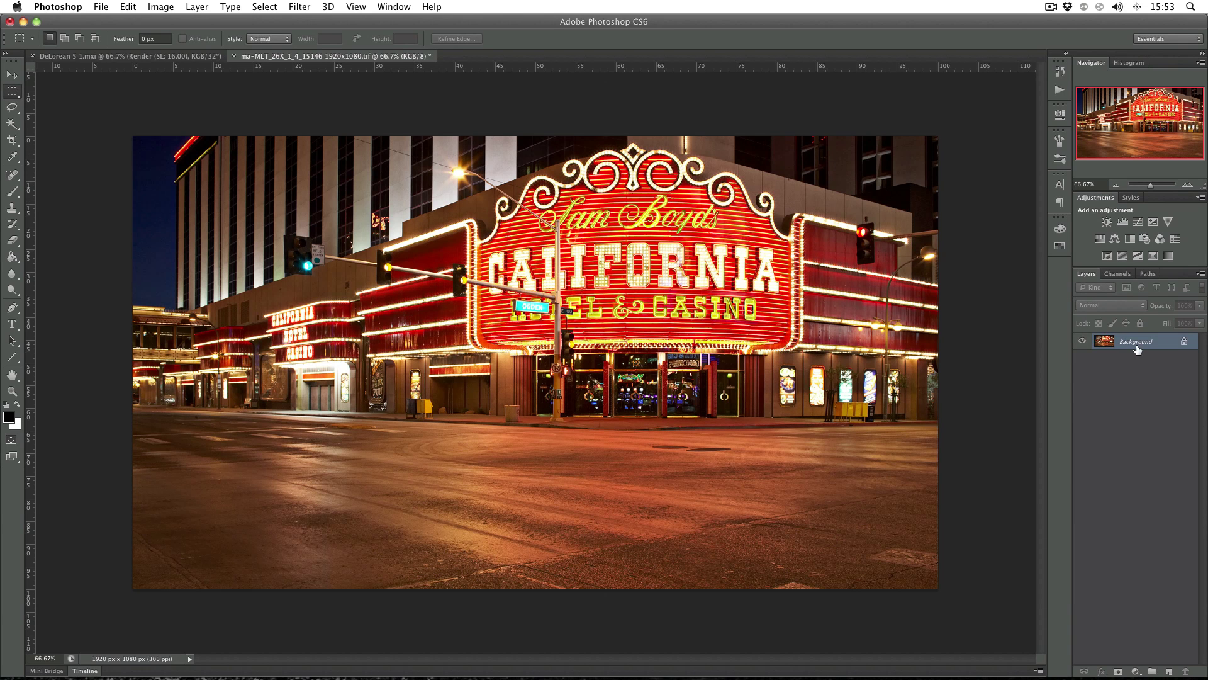
{"action": "right_click", "coordinate": [1142, 350]}
{"action": "left_click", "coordinate": [1128, 365]}
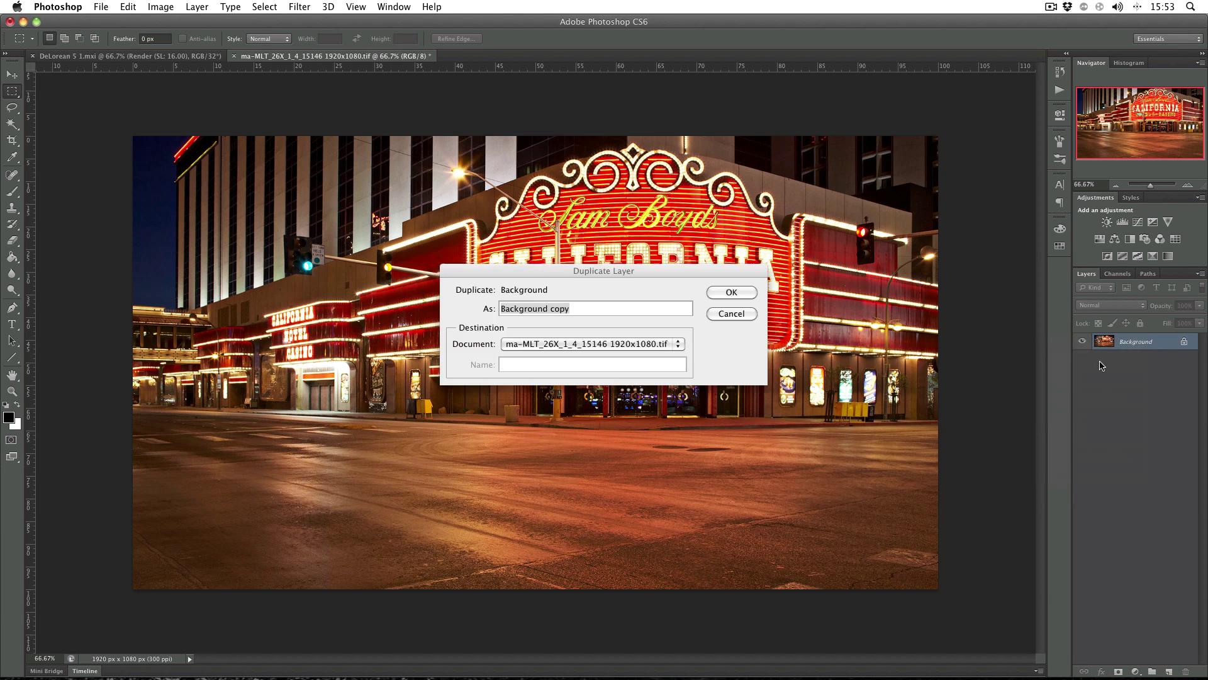
{"action": "left_click", "coordinate": [607, 344]}
{"action": "left_click", "coordinate": [607, 333]}
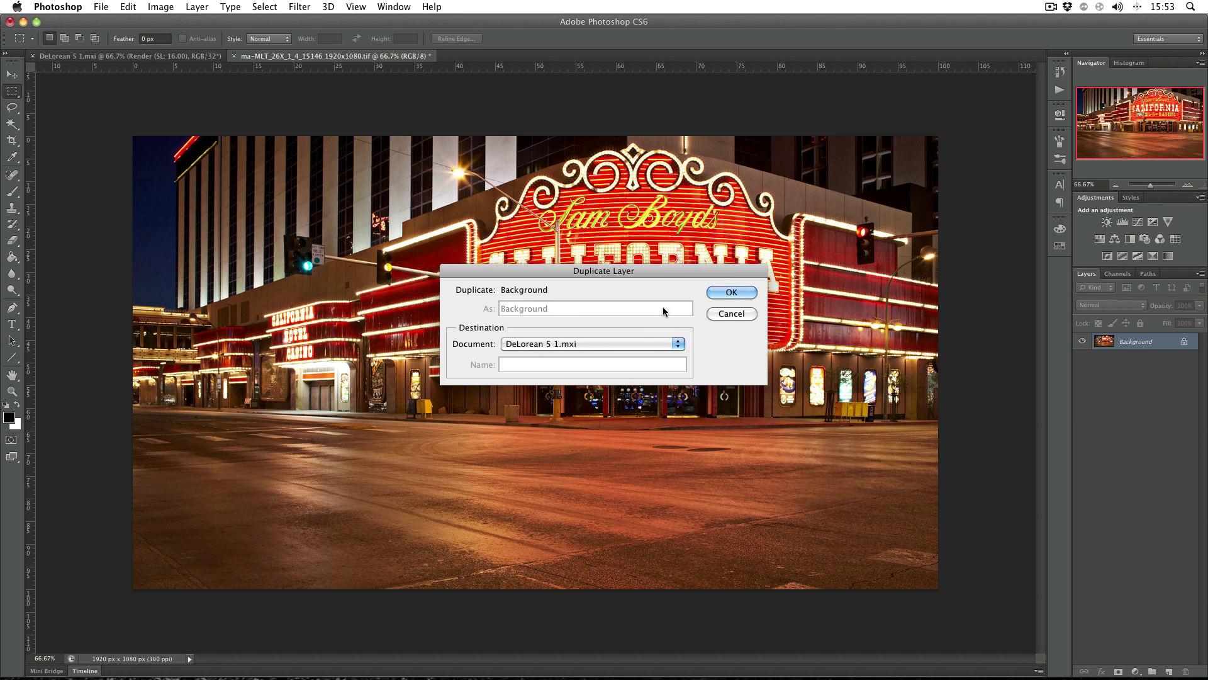
{"action": "left_click", "coordinate": [736, 293]}
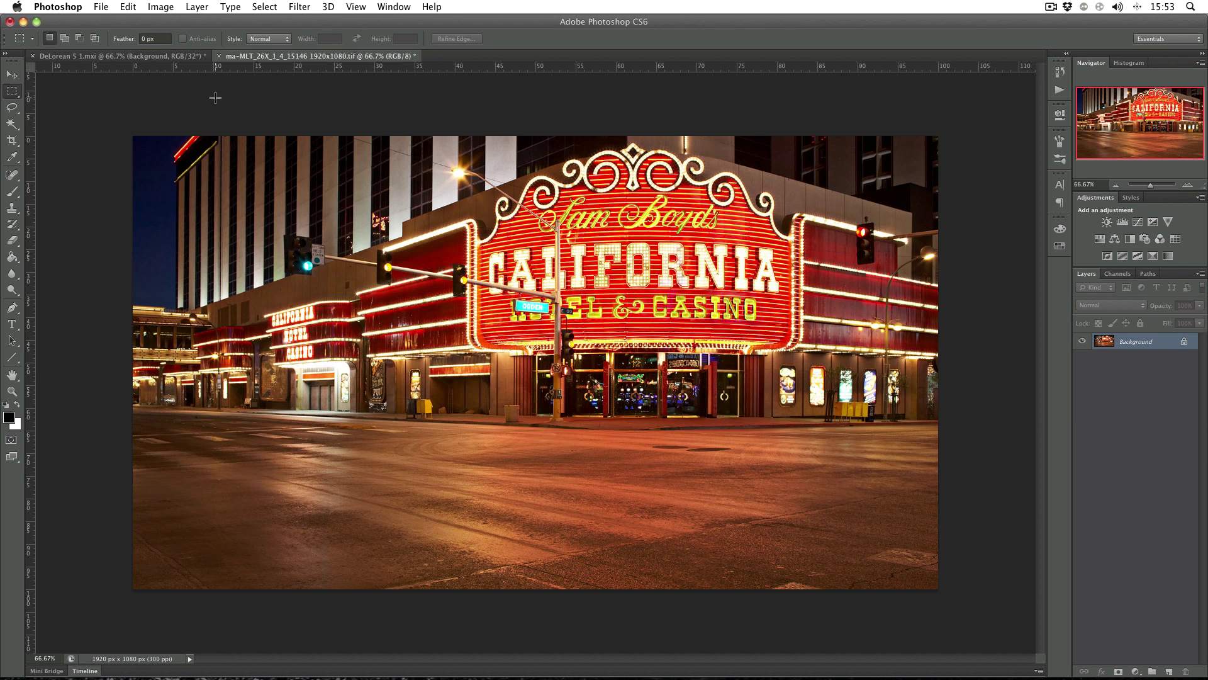
{"action": "left_click", "coordinate": [196, 56]}
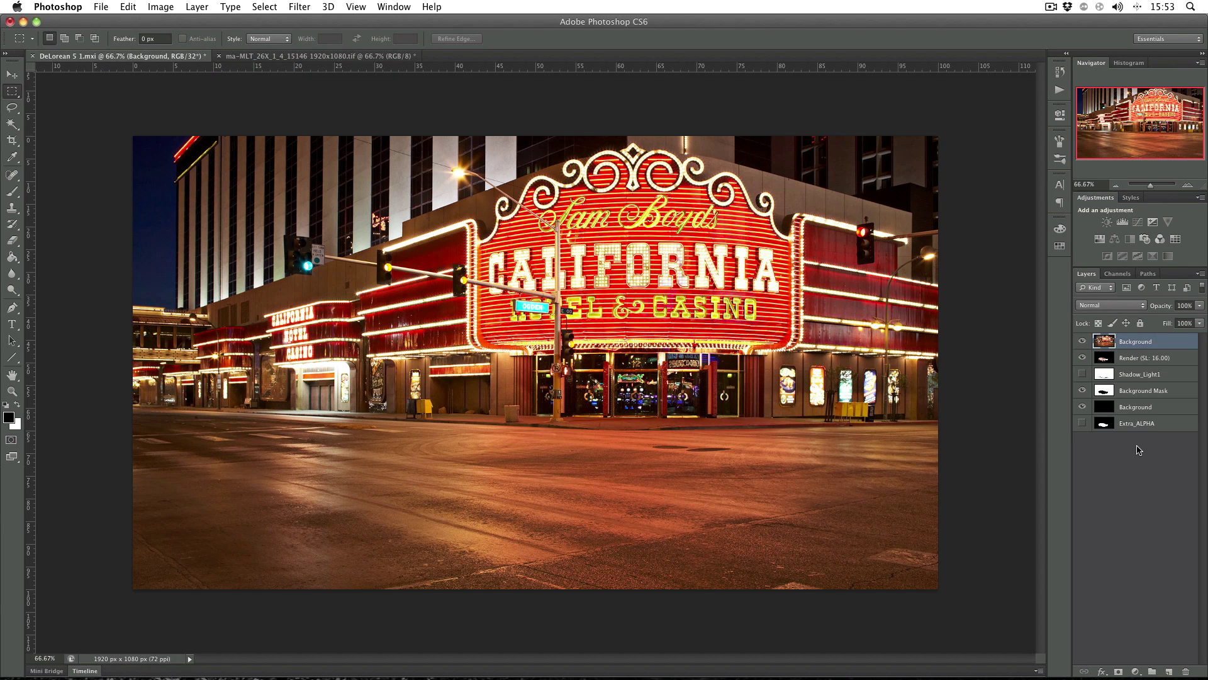
{"action": "left_click_drag", "start_coordinate": [1145, 343], "coordinate": [1146, 430]}
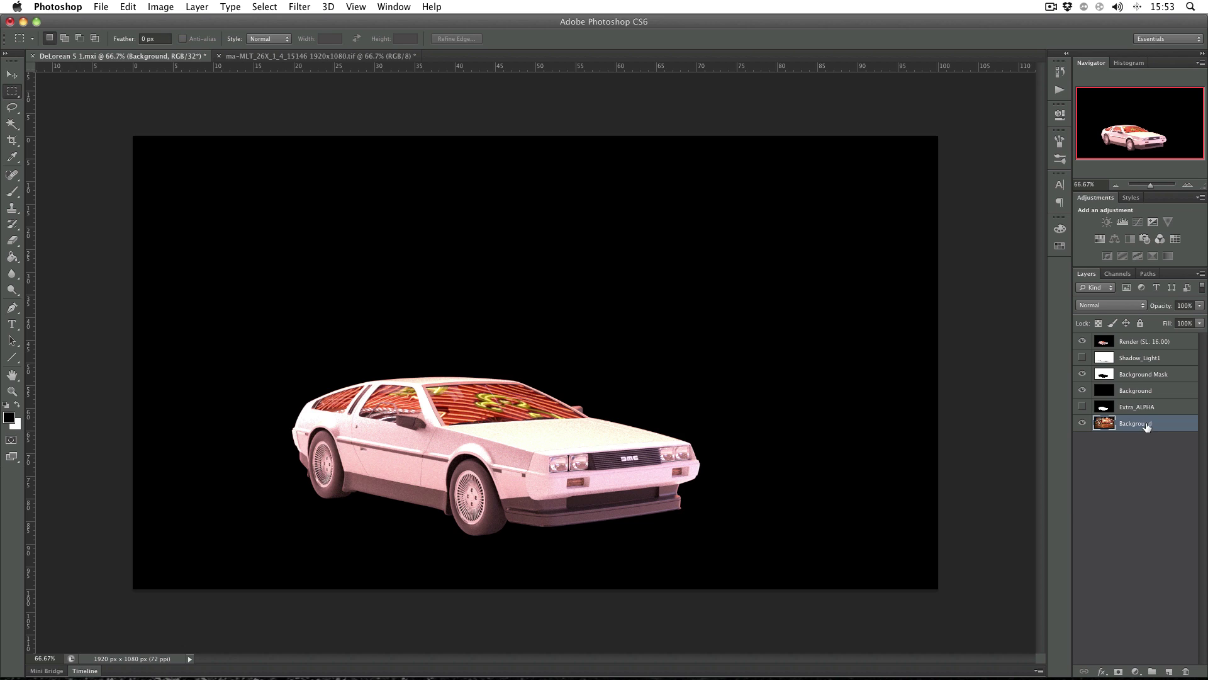
Hide the Background Mask and black Background layers, then select all of Extra_ALPHA
{"action": "key", "text": "alt+period"}
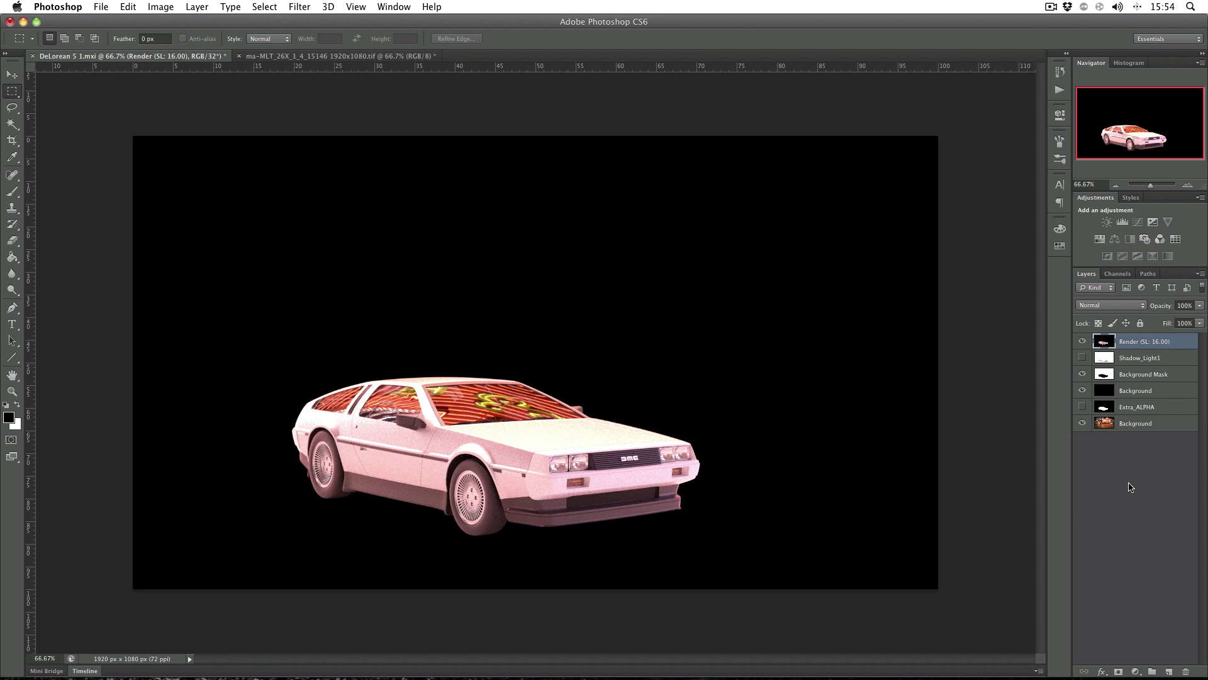
{"action": "left_click", "coordinate": [1082, 390]}
{"action": "left_click", "coordinate": [1083, 374]}
{"action": "left_click", "coordinate": [1083, 407]}
{"action": "left_click", "coordinate": [1131, 408]}
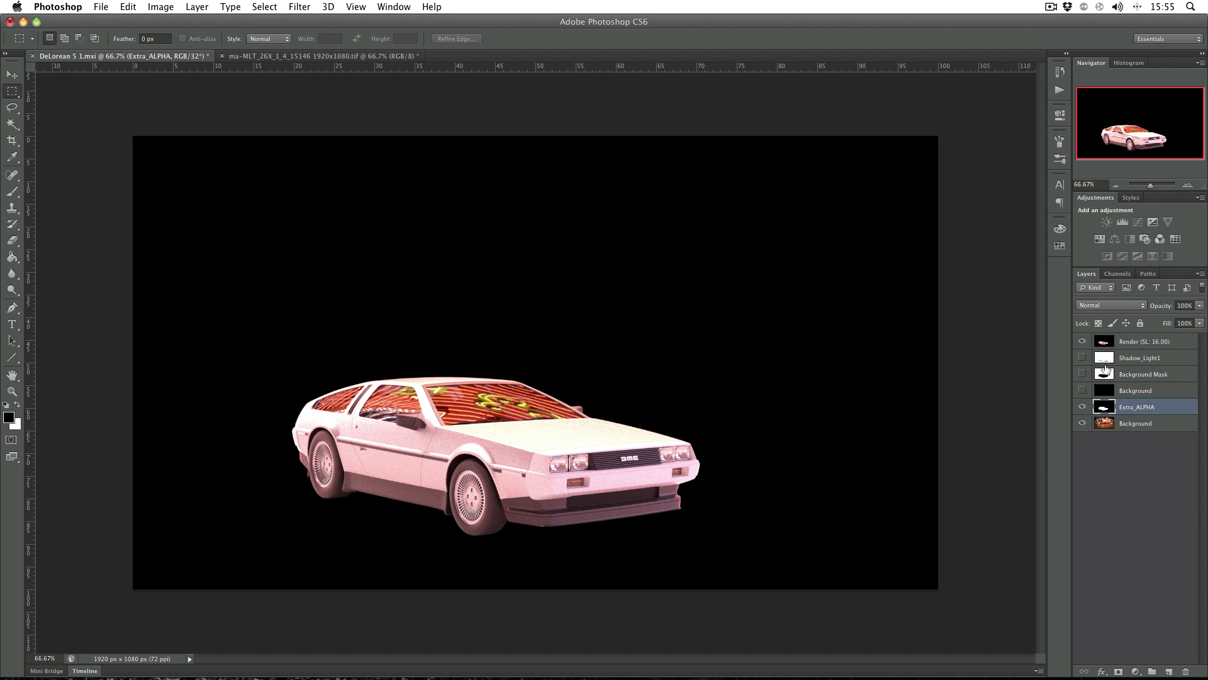
{"action": "key", "text": "super+a"}
Mask the Render layer with the car alpha, then hide Extra_ALPHA and deselect
{"action": "left_click", "coordinate": [1147, 341]}
{"action": "left_click", "coordinate": [1118, 672]}
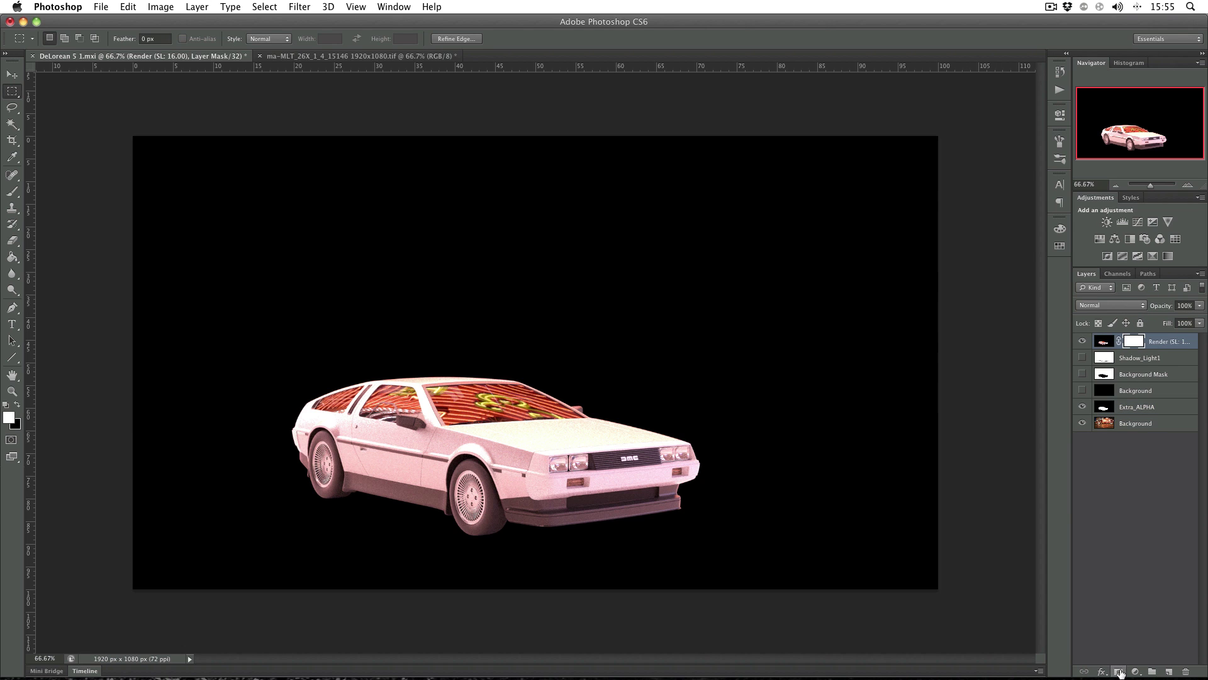
{"action": "left_click", "coordinate": [1118, 273]}
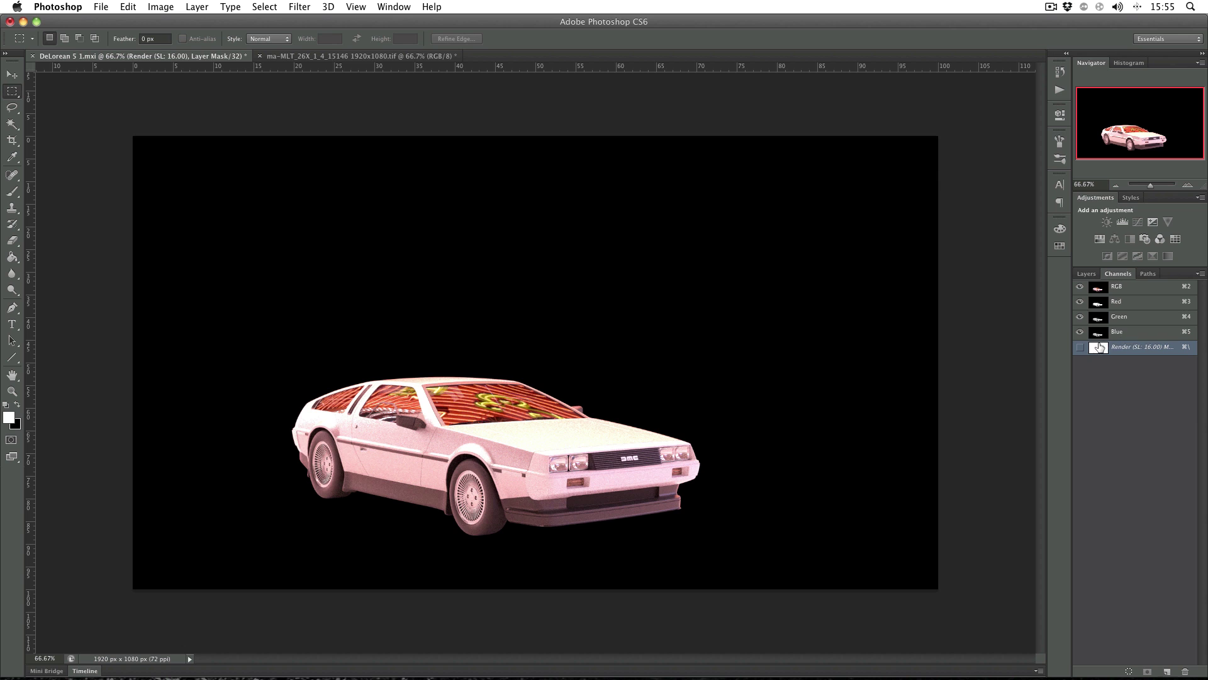
{"action": "key", "text": "x"}
{"action": "key", "text": "super+z"}
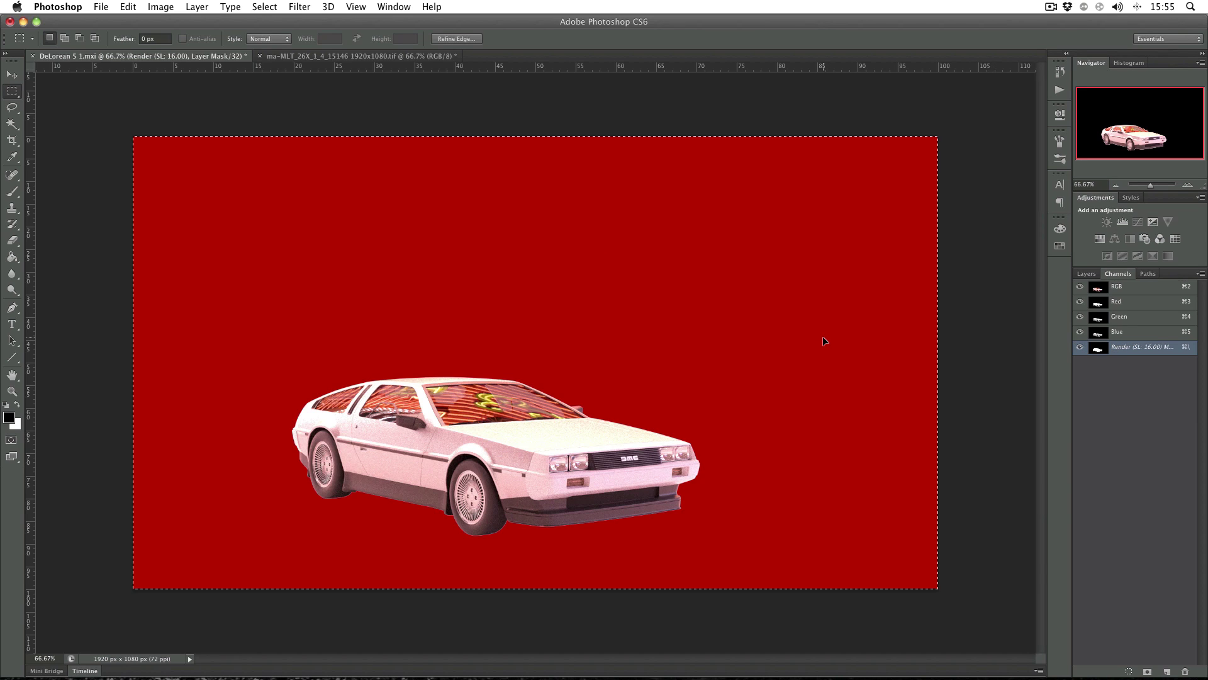
{"action": "left_click", "coordinate": [1082, 348]}
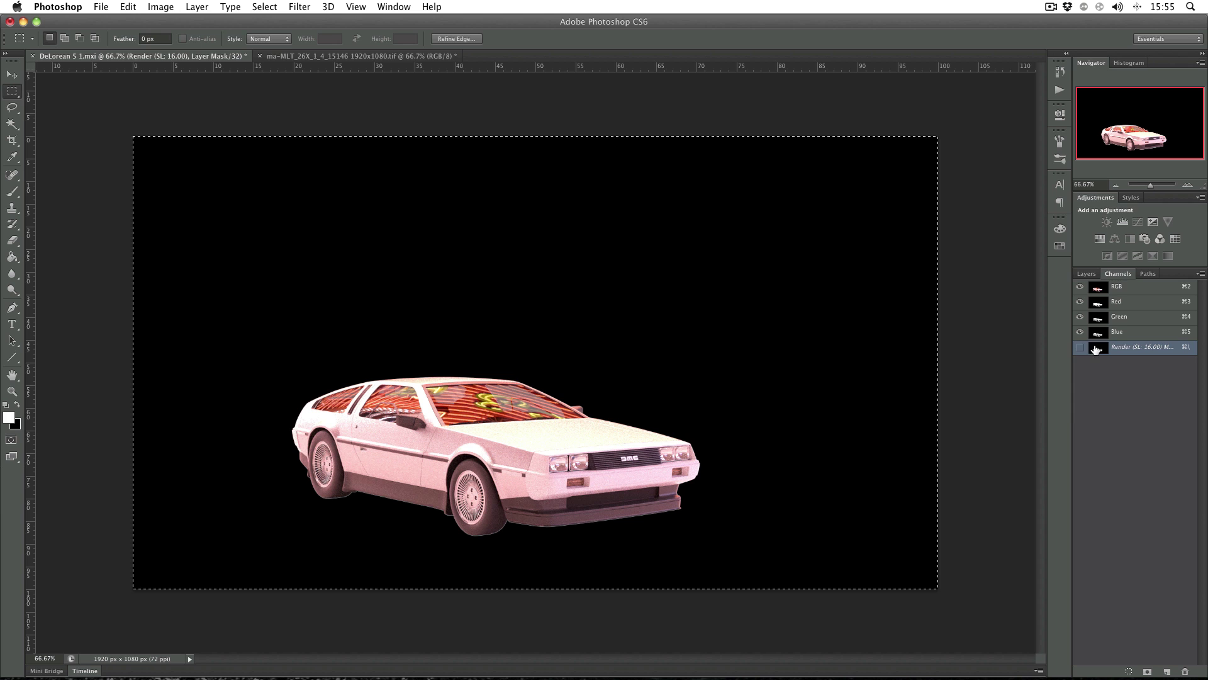
{"action": "left_click", "coordinate": [1086, 274]}
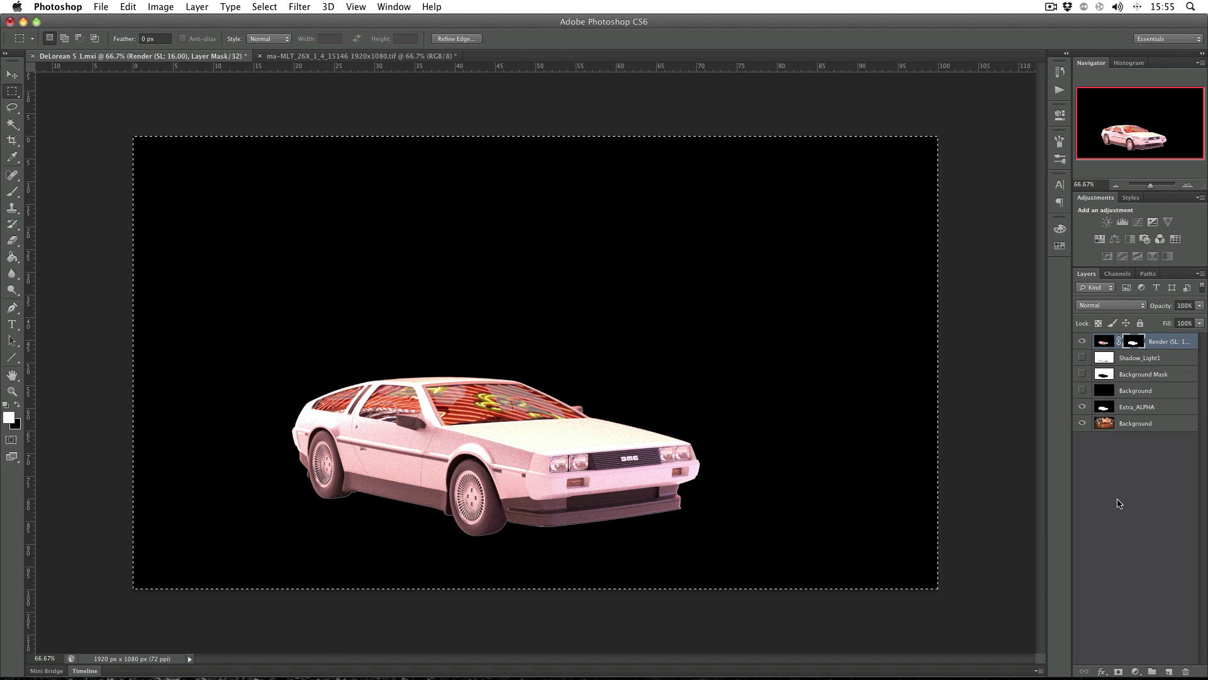
{"action": "left_click", "coordinate": [1082, 407]}
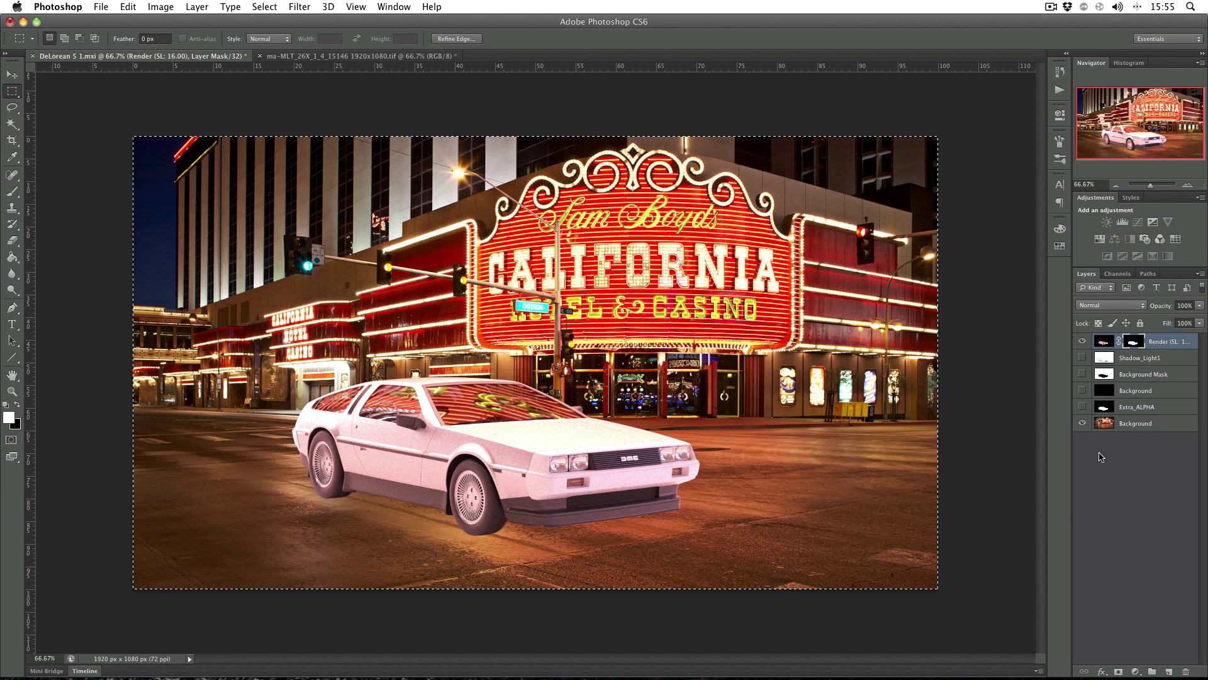
{"action": "left_click", "coordinate": [956, 425]}
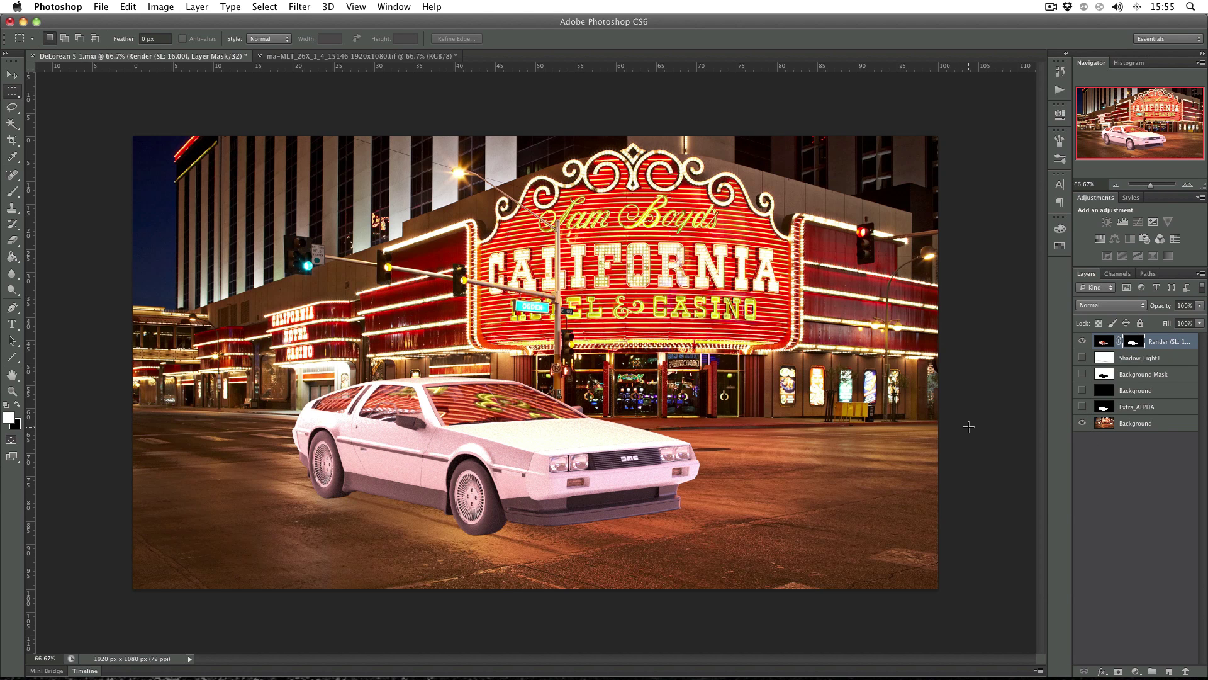
Show the Shadow_Light1 layer and set its blend mode to Multiply
{"action": "left_click", "coordinate": [1083, 358]}
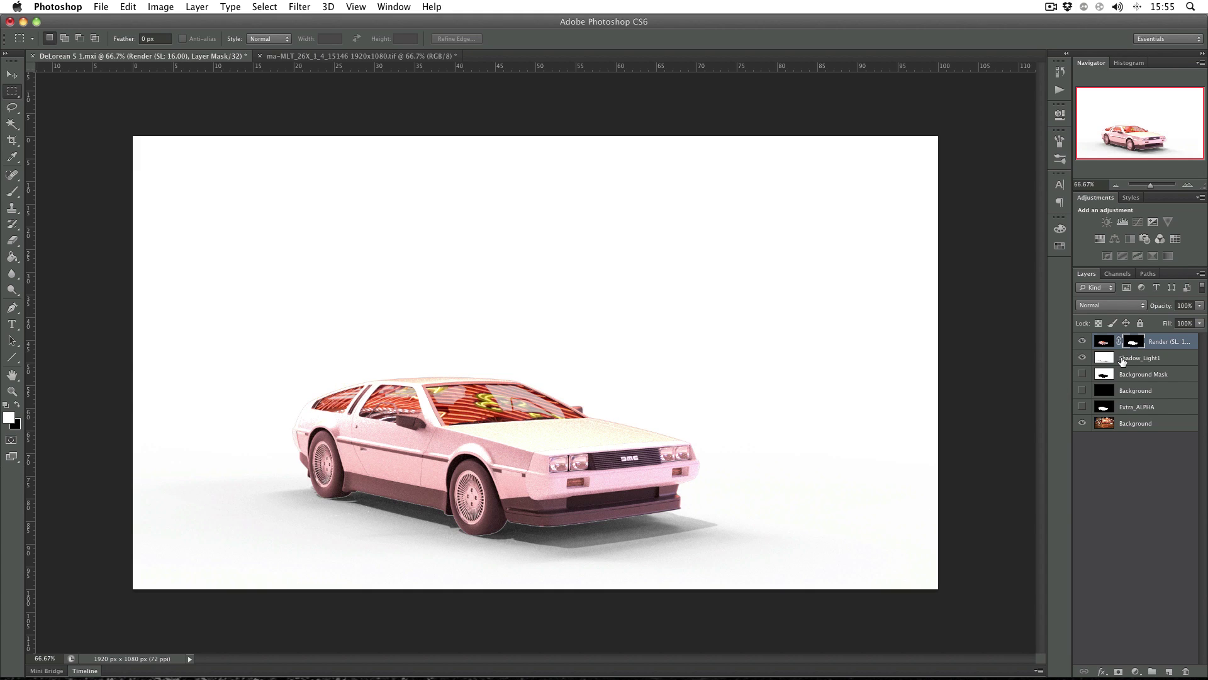
{"action": "left_click", "coordinate": [1115, 358]}
{"action": "left_click", "coordinate": [1107, 306]}
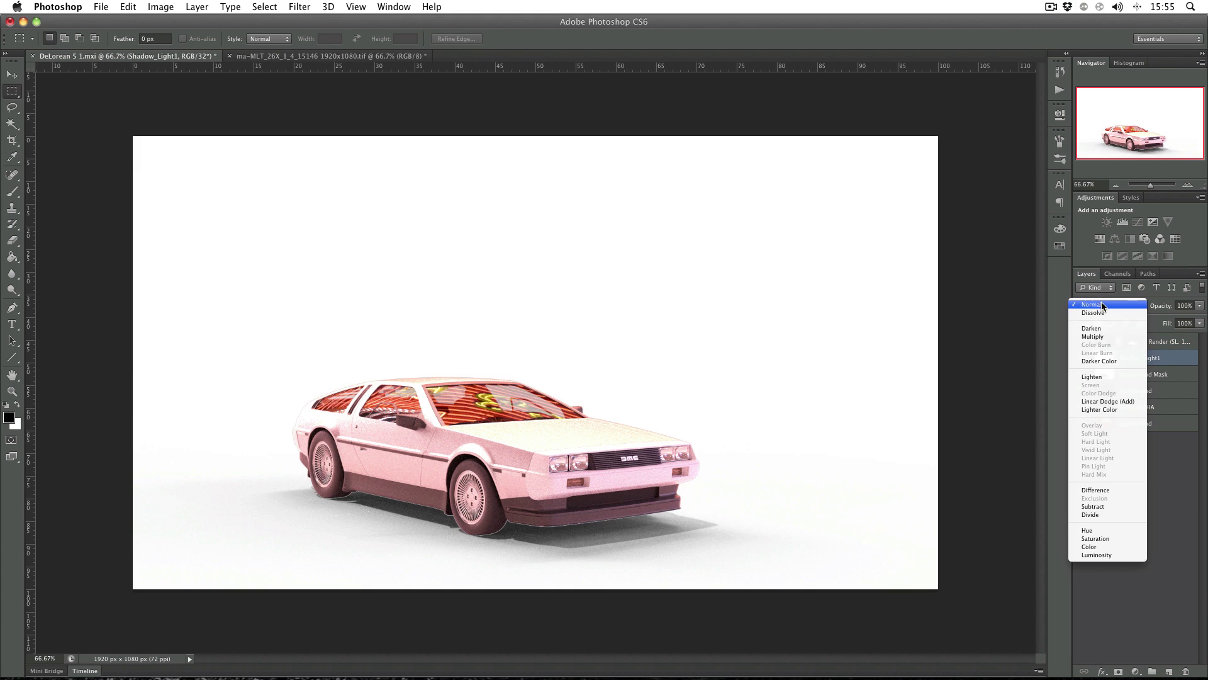
{"action": "left_click", "coordinate": [1101, 339]}
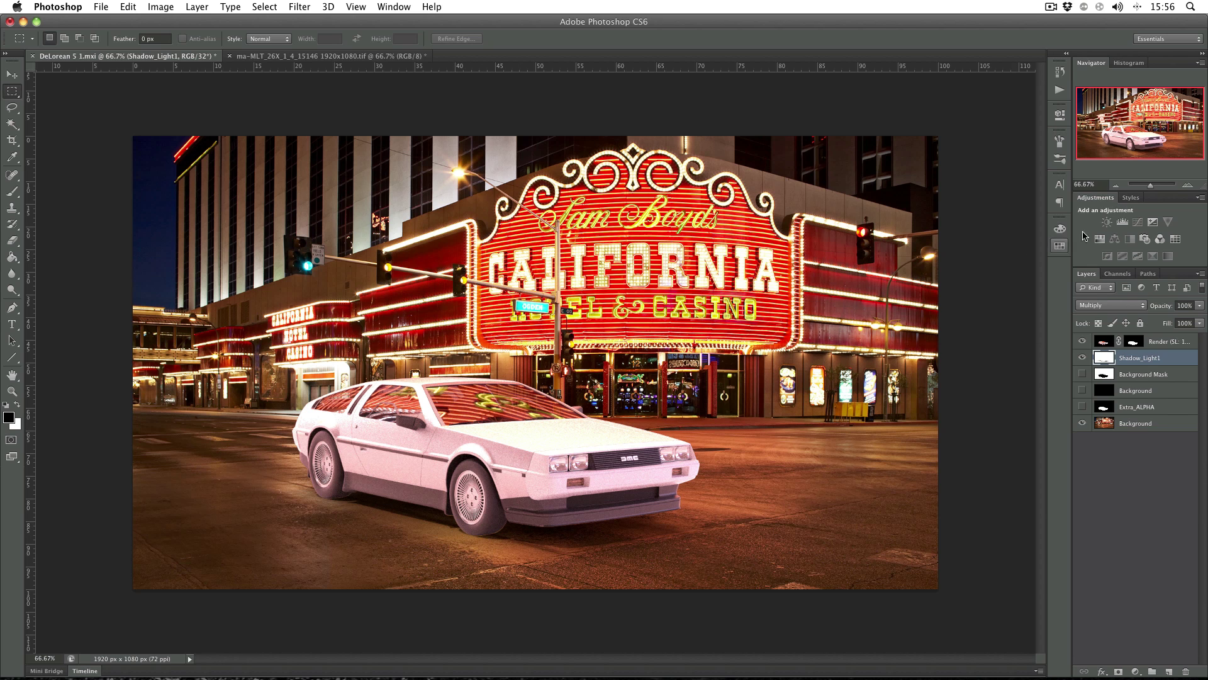
Zoom in on the car's front wheel to check the shadow, then zoom back out
{"action": "left_click", "coordinate": [1186, 186]}
{"action": "left_click", "coordinate": [1187, 186]}
{"action": "left_click", "coordinate": [1186, 186]}
{"action": "left_click_drag", "start_coordinate": [1138, 118], "coordinate": [1132, 145]}
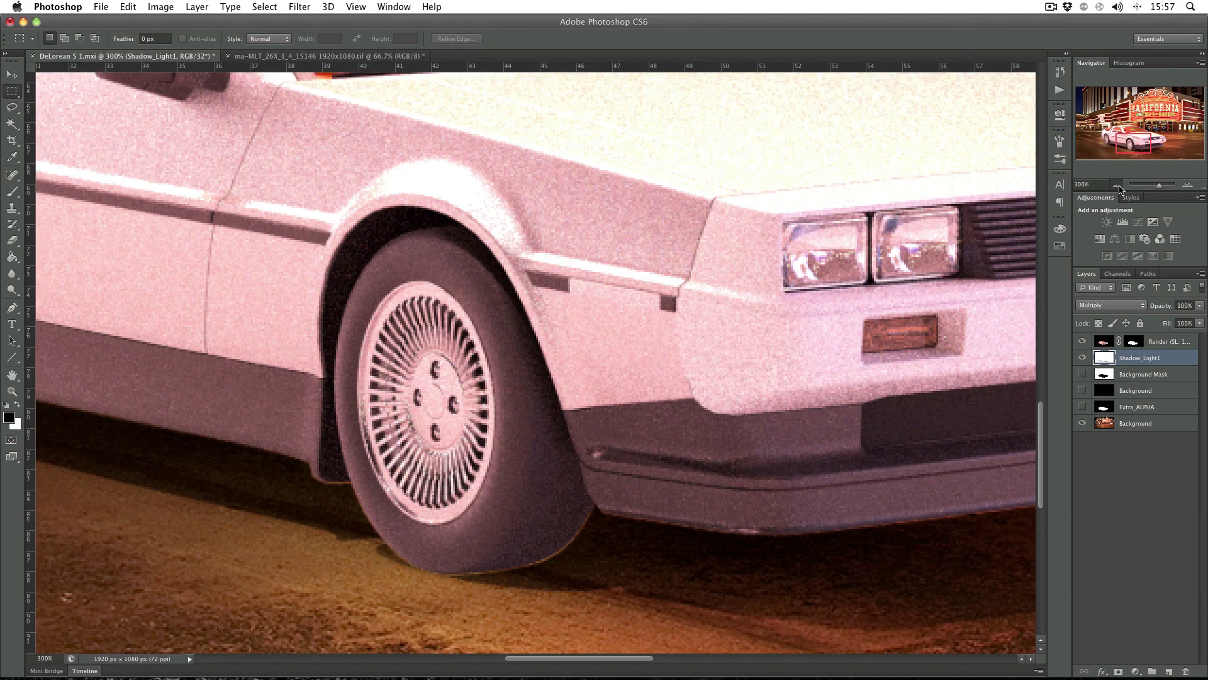
{"action": "left_click", "coordinate": [1116, 185]}
{"action": "left_click", "coordinate": [1118, 186]}
{"action": "left_click", "coordinate": [1119, 186]}
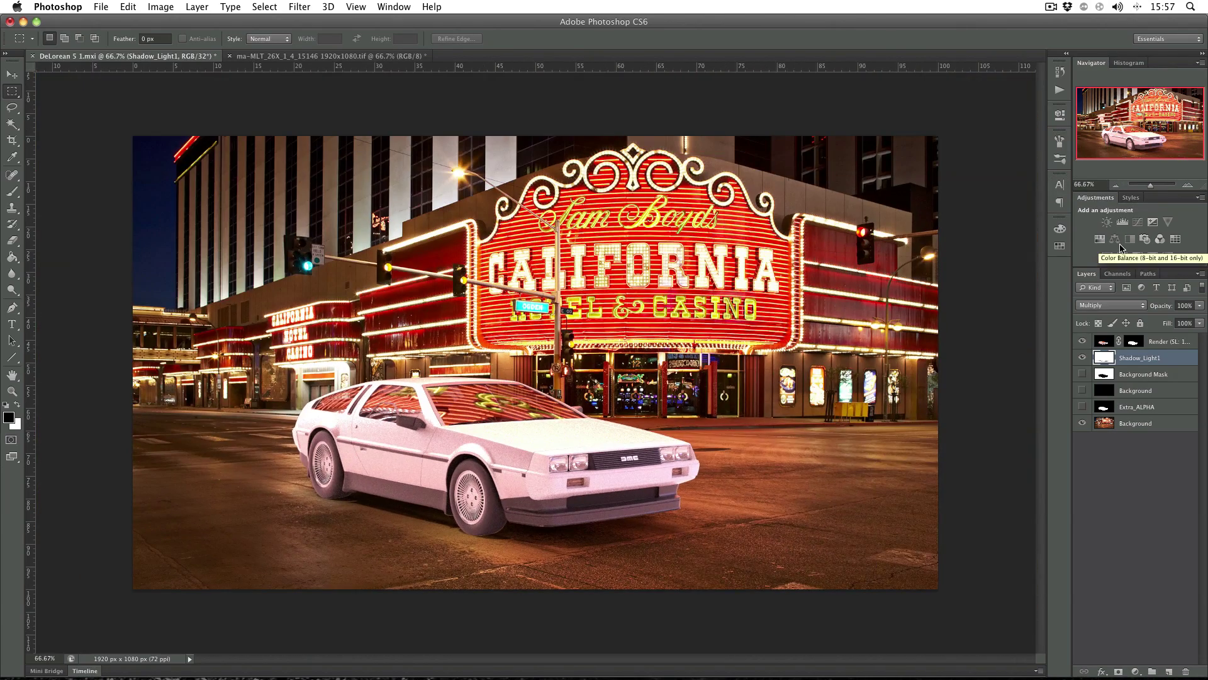
Add an Exposure adjustment clipped to the Render layer and set exposure to -1.12
{"action": "left_click", "coordinate": [1164, 345]}
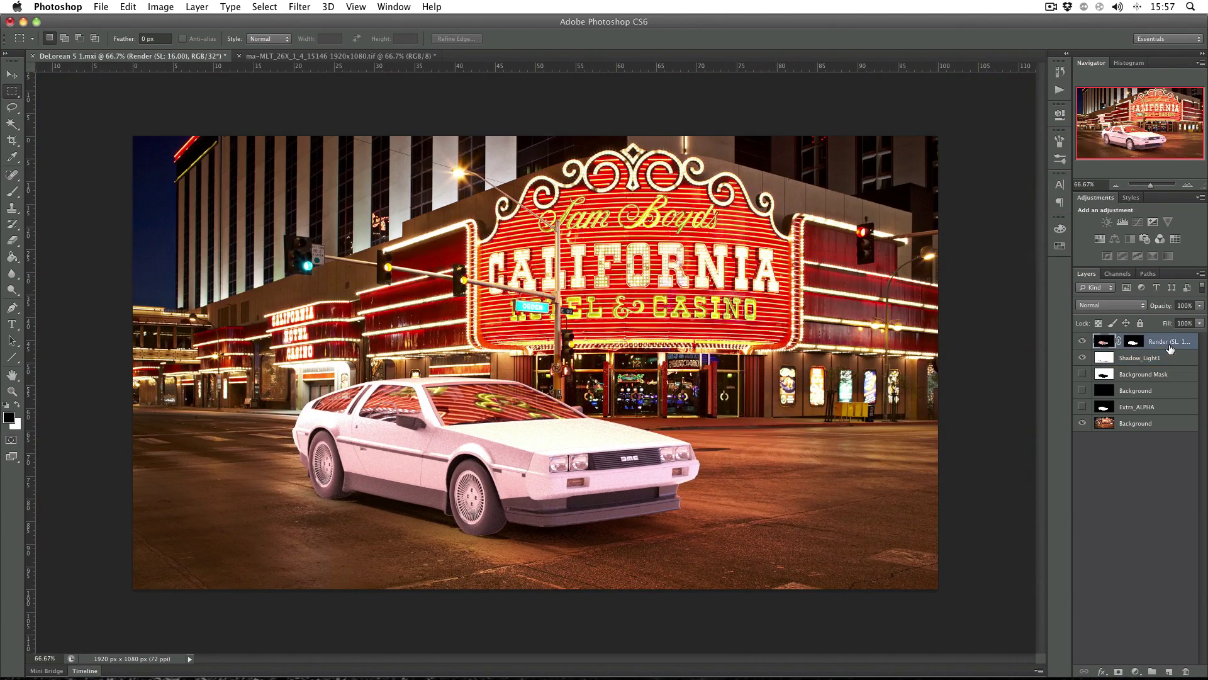
{"action": "left_click", "coordinate": [1153, 223]}
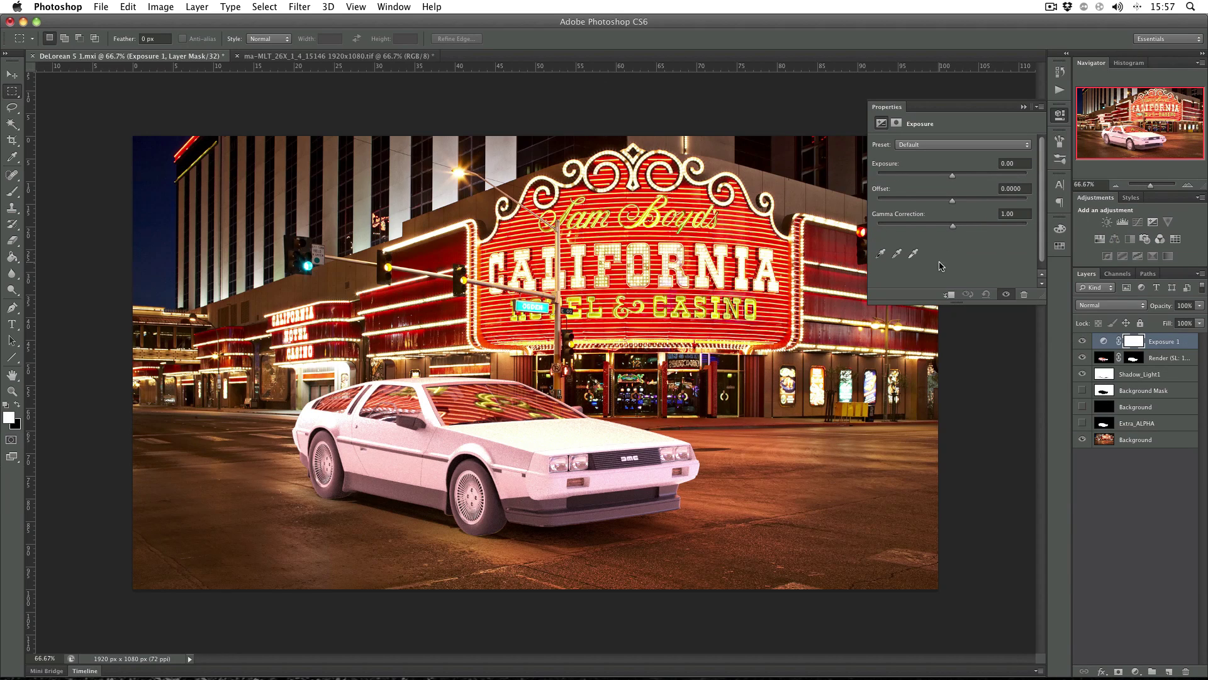
{"action": "left_click", "coordinate": [949, 294]}
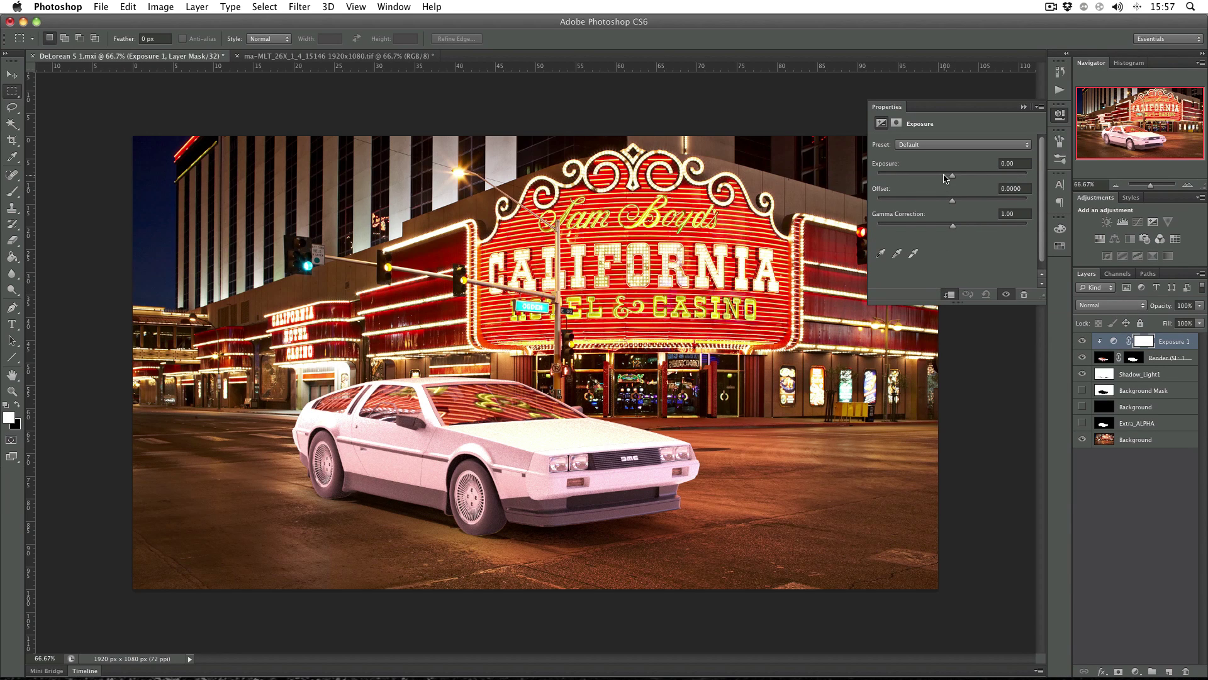
{"action": "left_click_drag", "start_coordinate": [948, 178], "coordinate": [940, 177]}
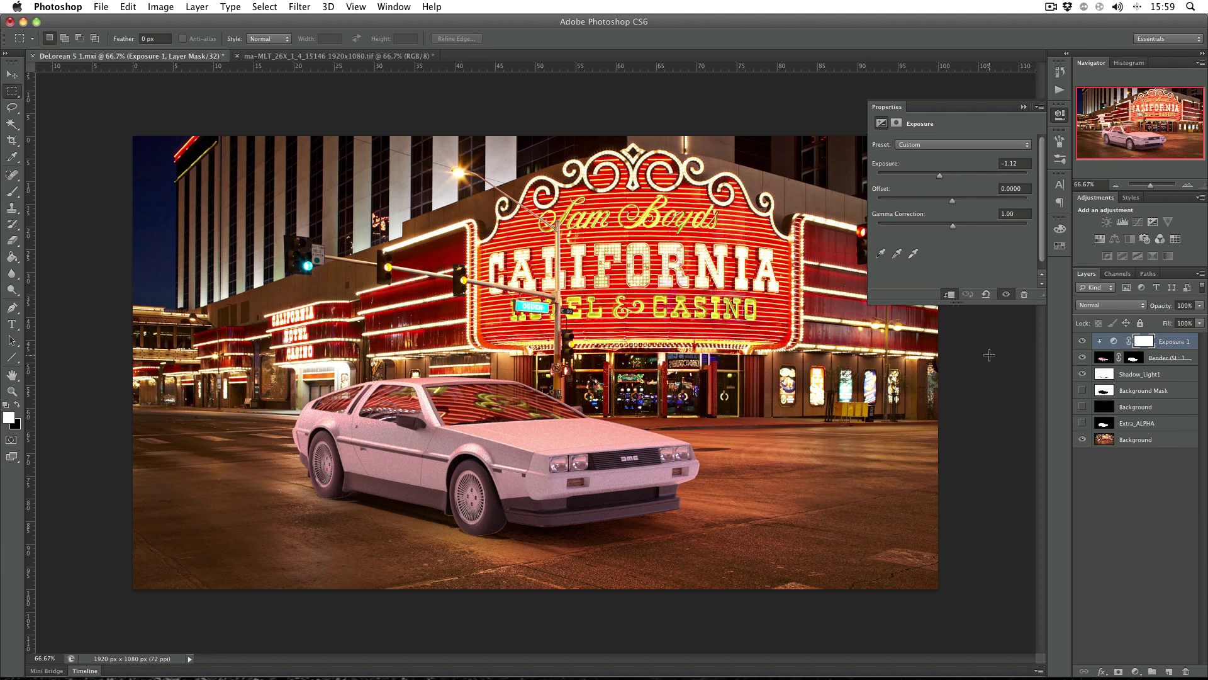
{"action": "left_click", "coordinate": [1130, 519]}
{"action": "left_click", "coordinate": [1130, 519]}
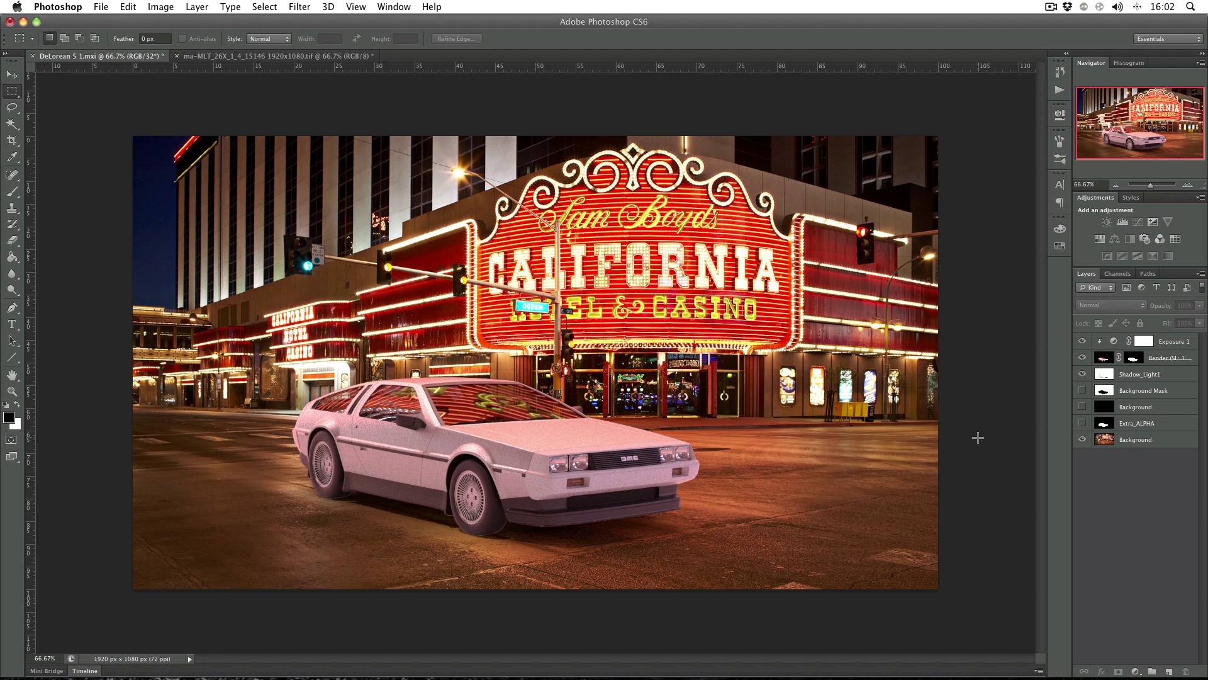
Refine the Render layer mask with Shift Edge +58, output to a new layer with layer mask
{"action": "left_click", "coordinate": [1135, 358]}
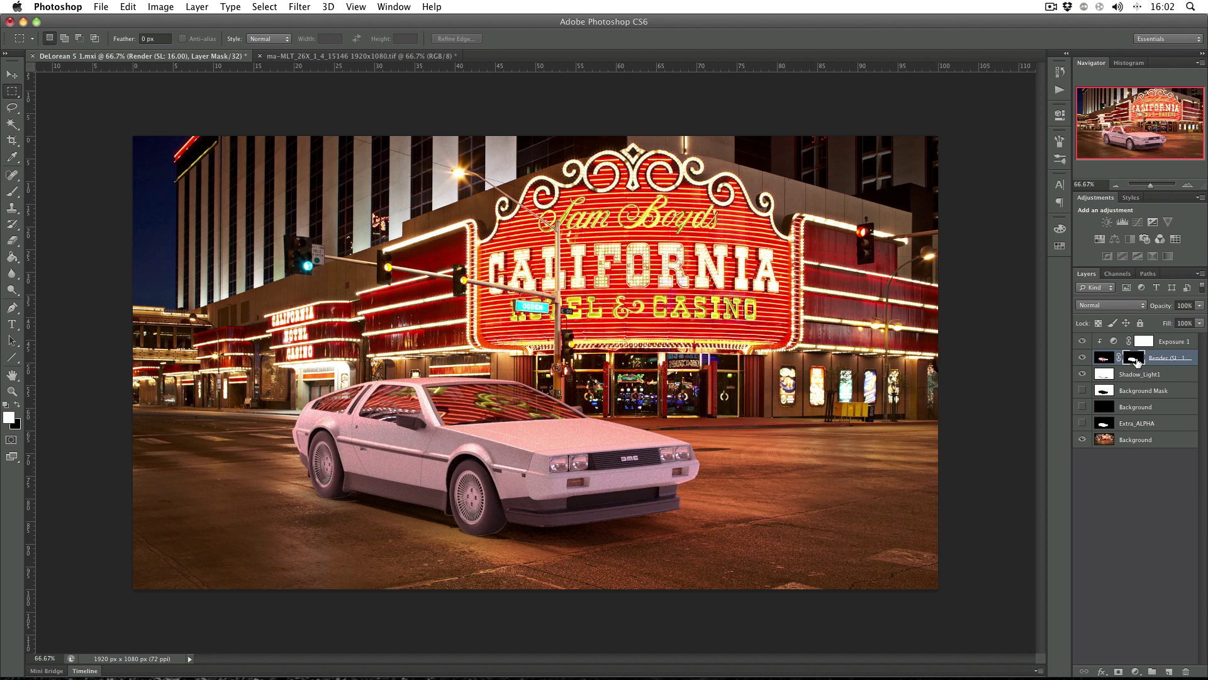
{"action": "left_click", "coordinate": [1060, 115]}
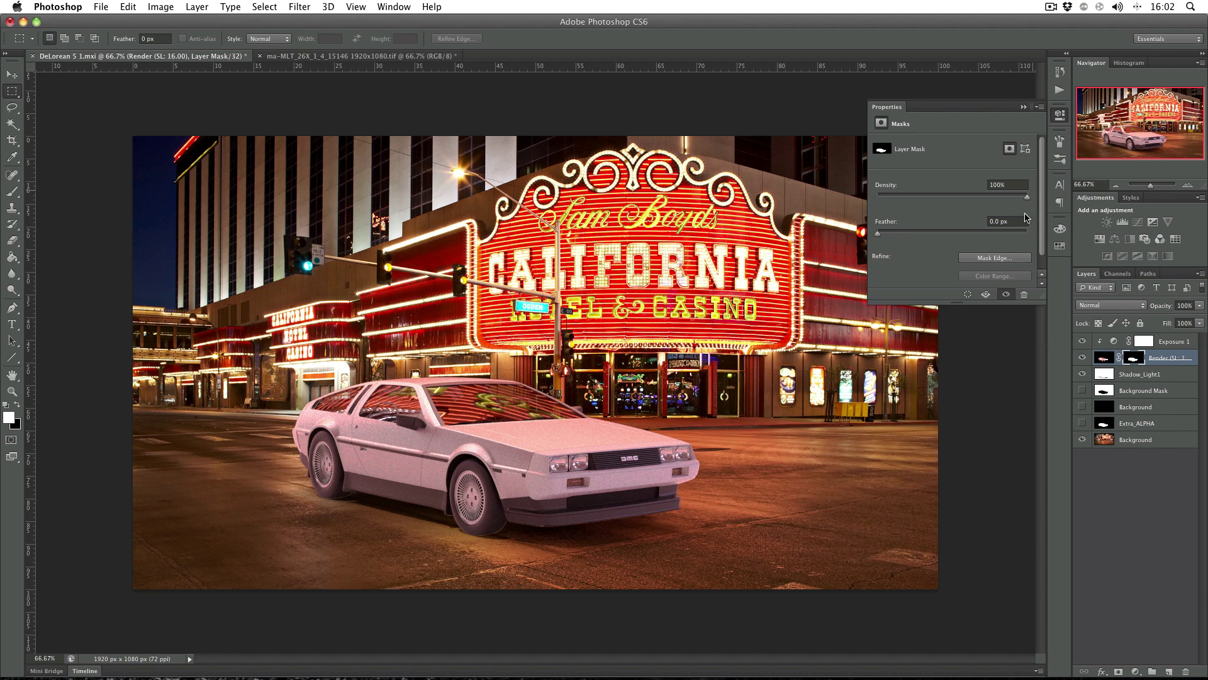
{"action": "left_click", "coordinate": [1001, 258]}
{"action": "key", "text": "super+1"}
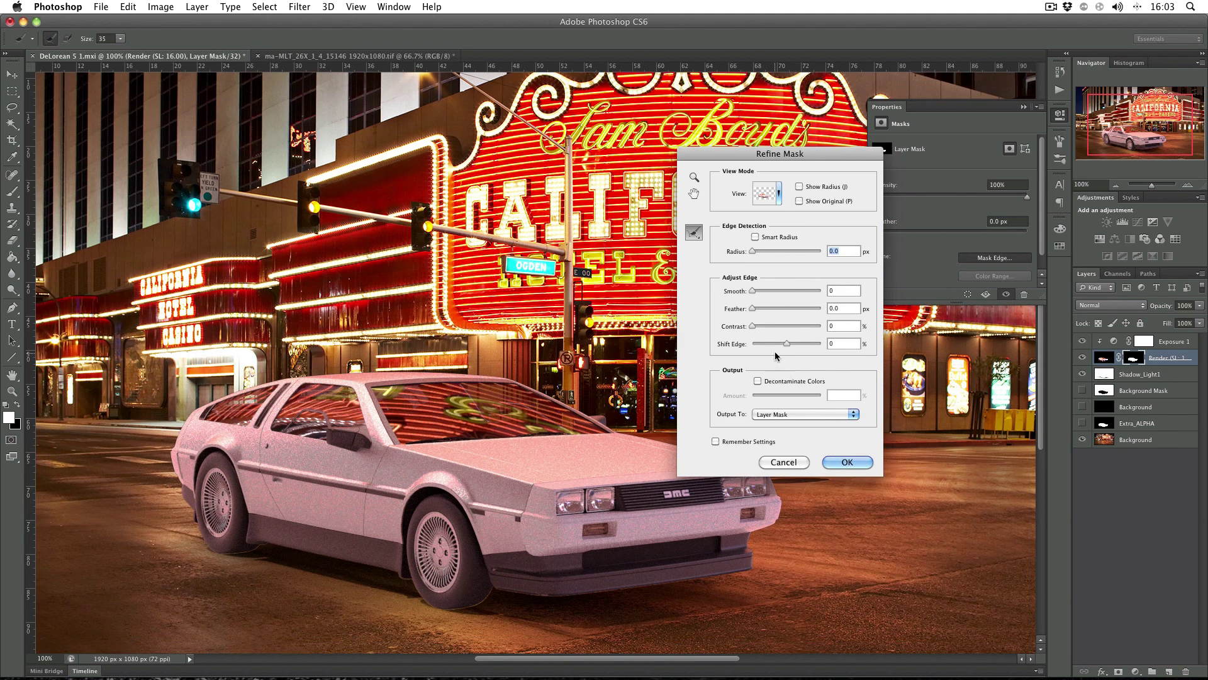
{"action": "left_click_drag", "start_coordinate": [786, 343], "coordinate": [826, 343]}
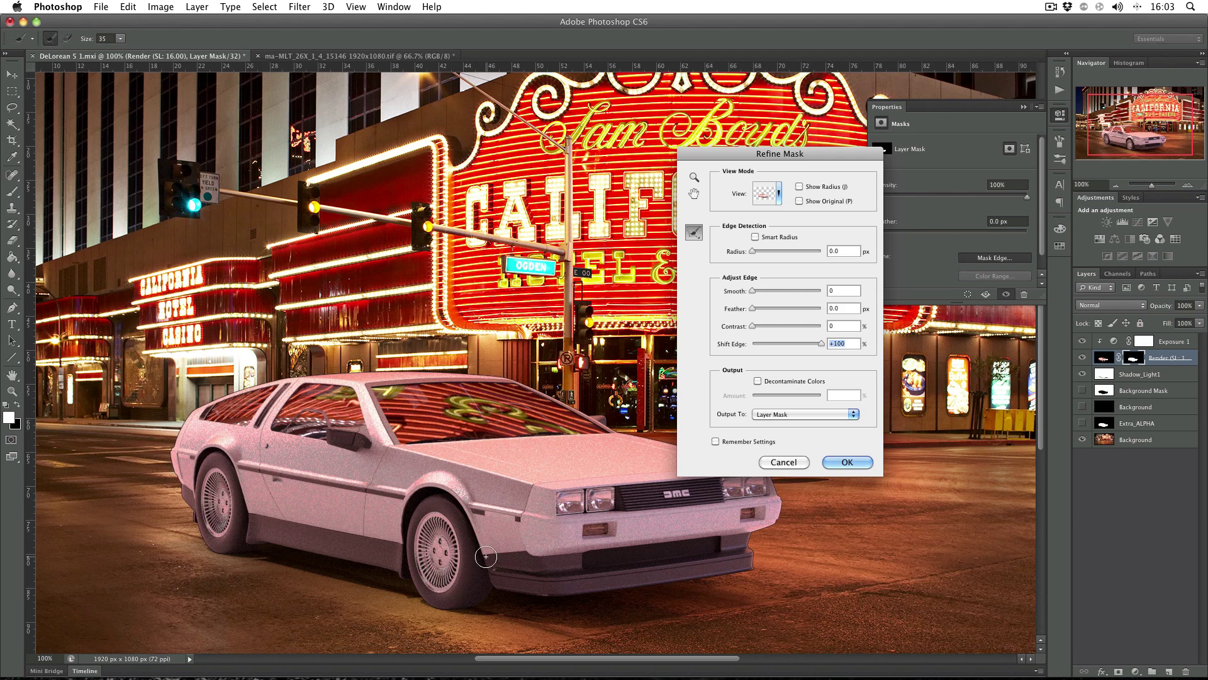
{"action": "left_click_drag", "start_coordinate": [797, 156], "coordinate": [857, 118]}
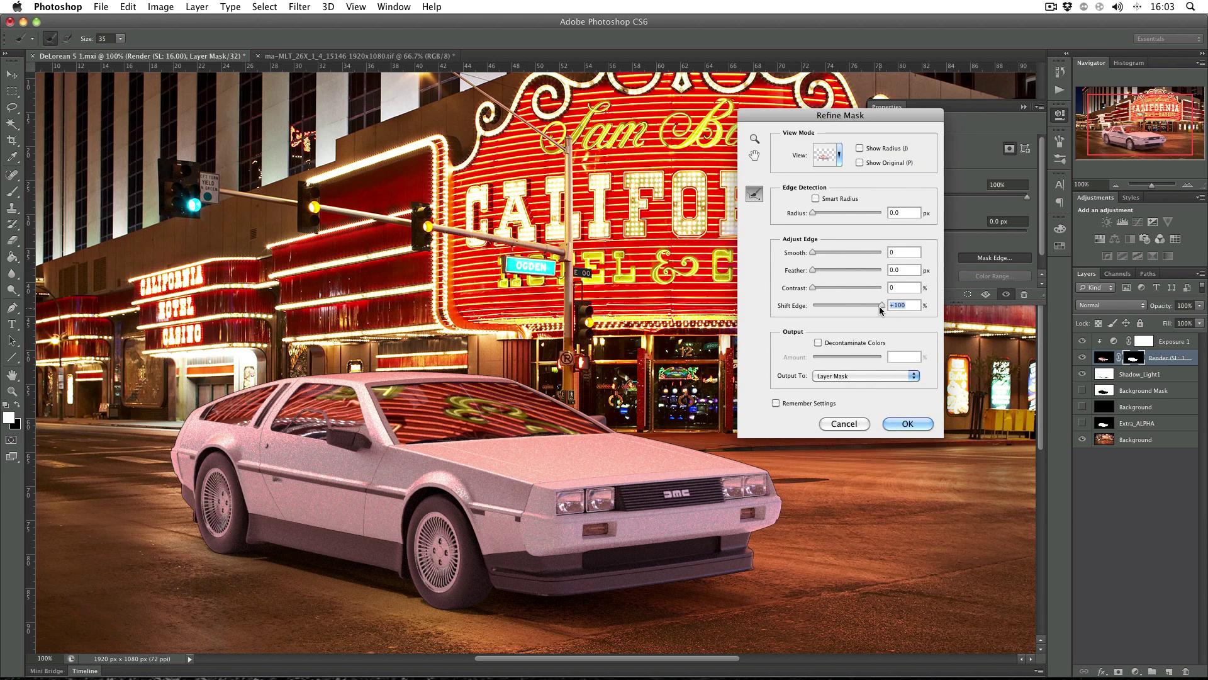
{"action": "left_click_drag", "start_coordinate": [879, 305], "coordinate": [868, 304]}
{"action": "left_click", "coordinate": [899, 423]}
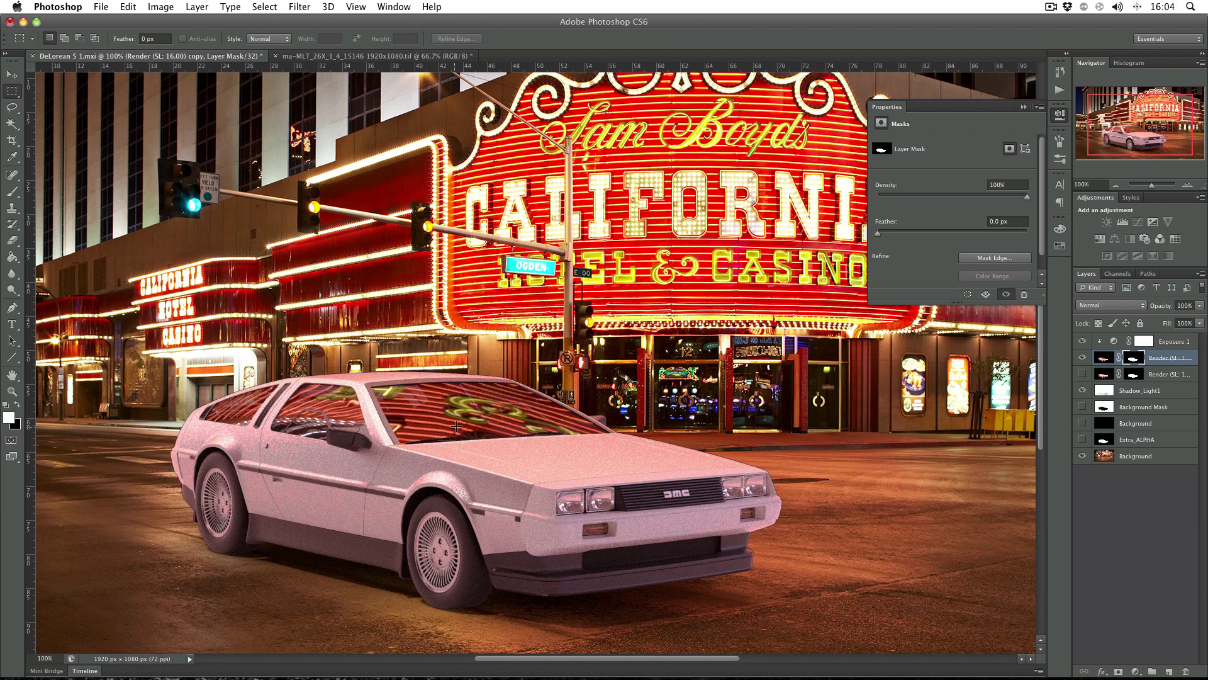
Undo the refined copy and duplicate the Render layer with Cmd+J instead
{"action": "key", "text": "ctrl+z"}
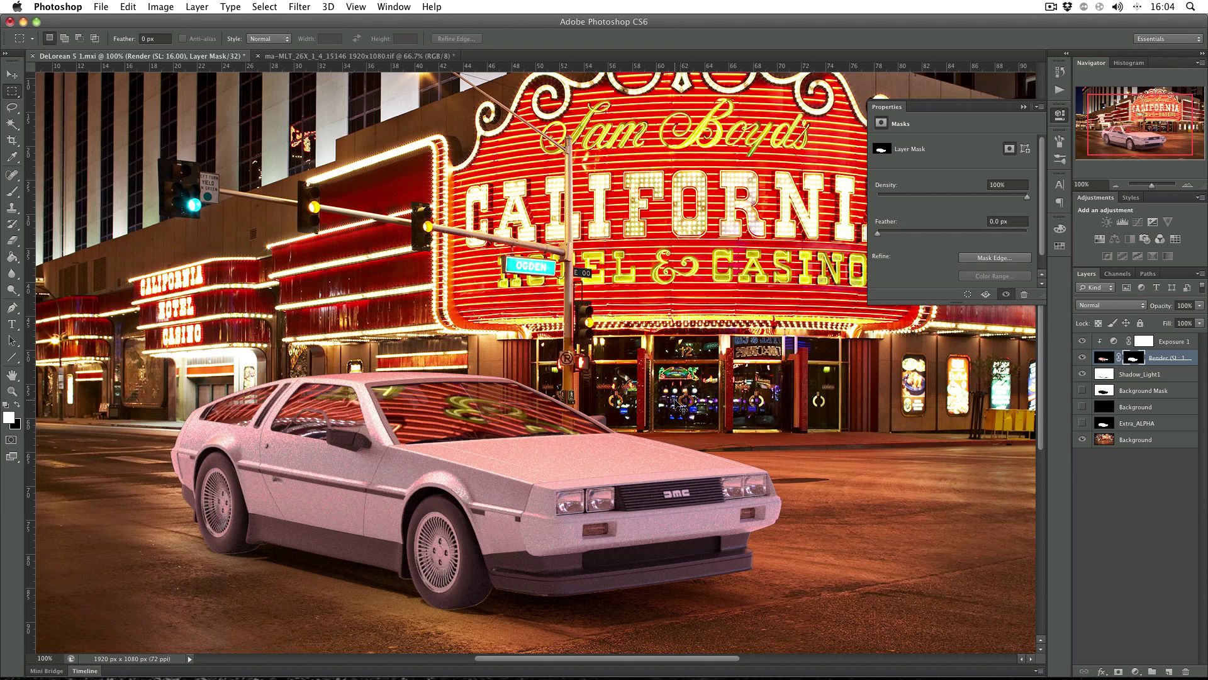
{"action": "key", "text": "super+j"}
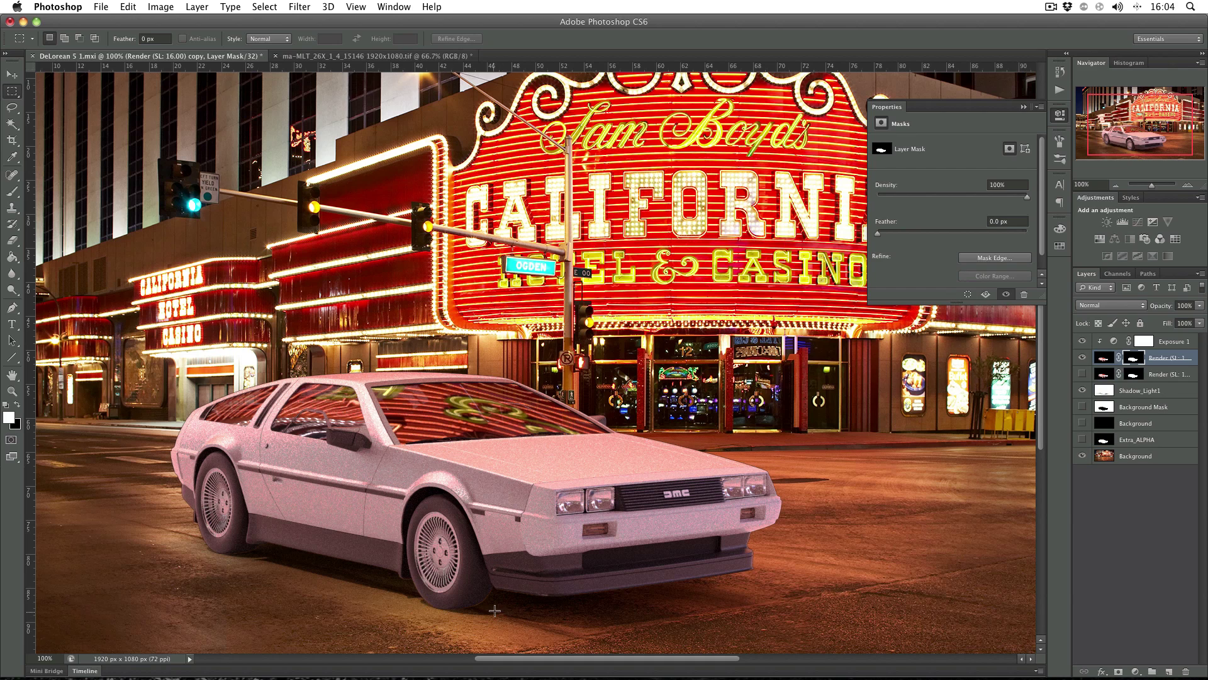